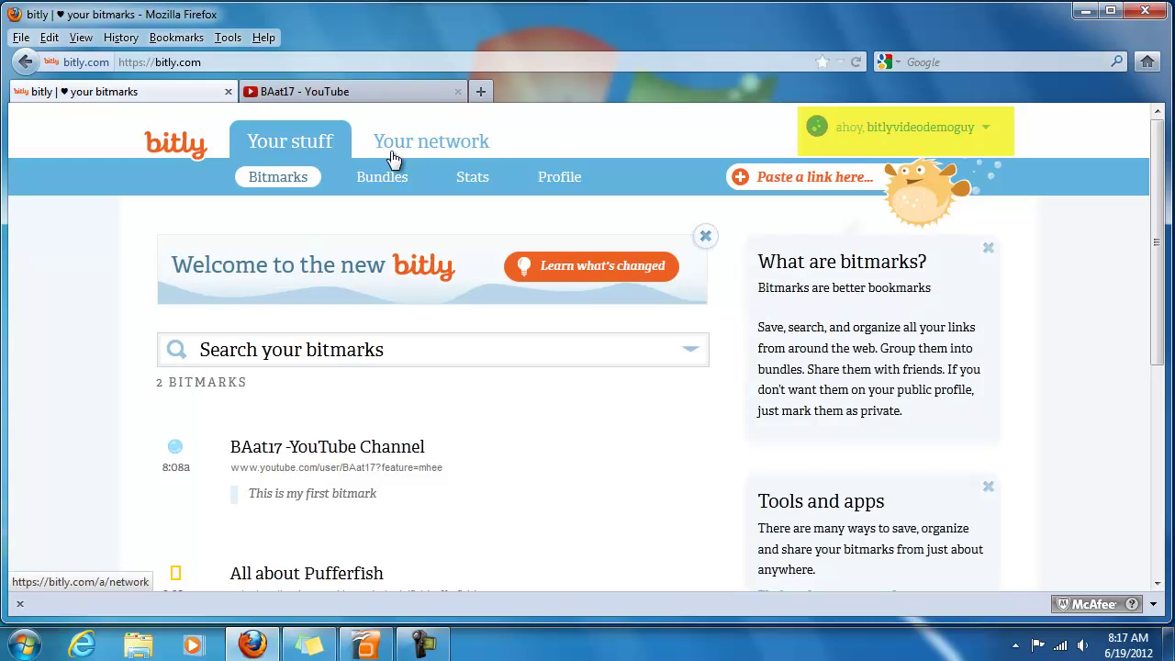
left_click(166, 61)
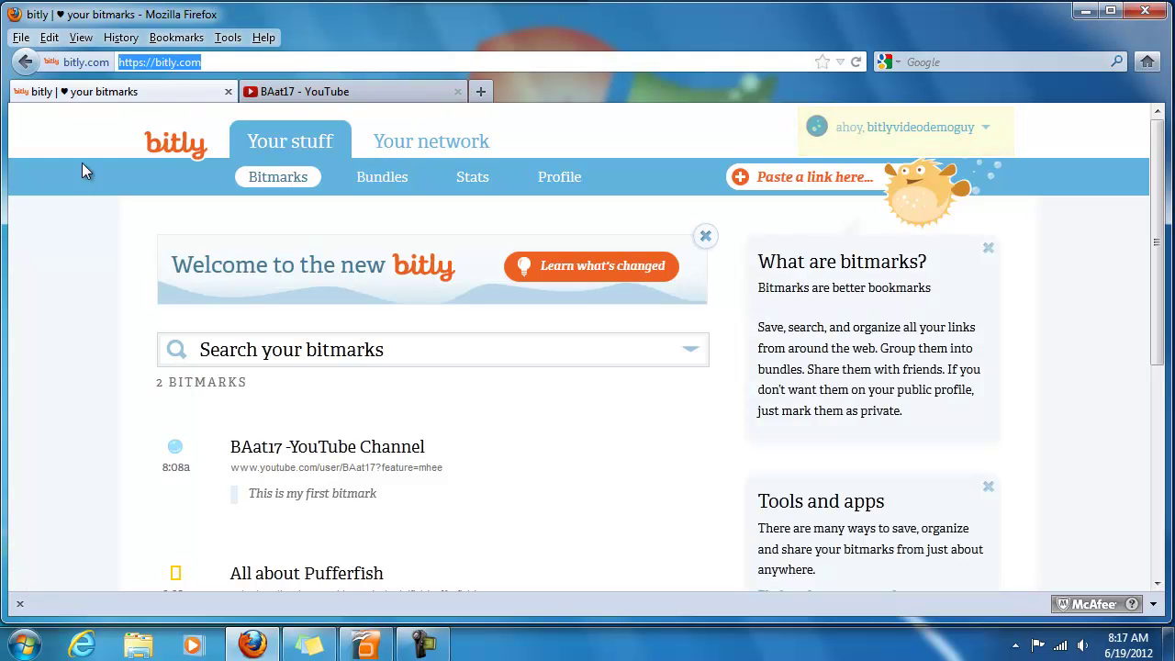
left_click(61, 245)
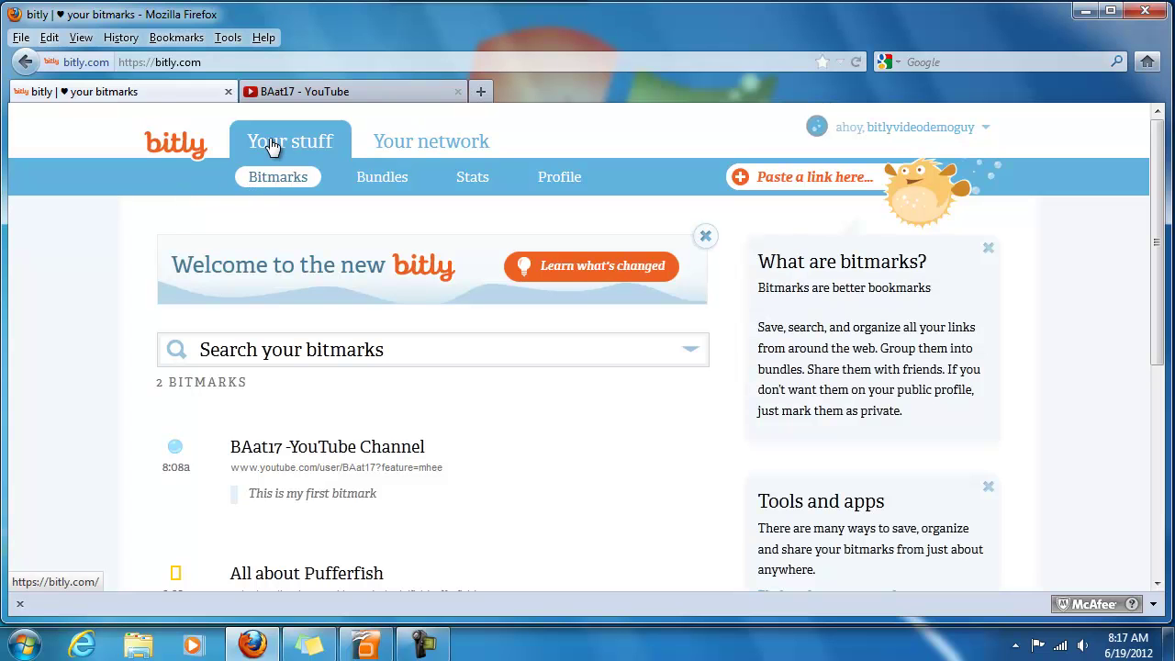
- Expand the link details of the "BAat17 -YouTube Channel" bitmark to show its shortlink
scroll(175, 304, "down", 2)
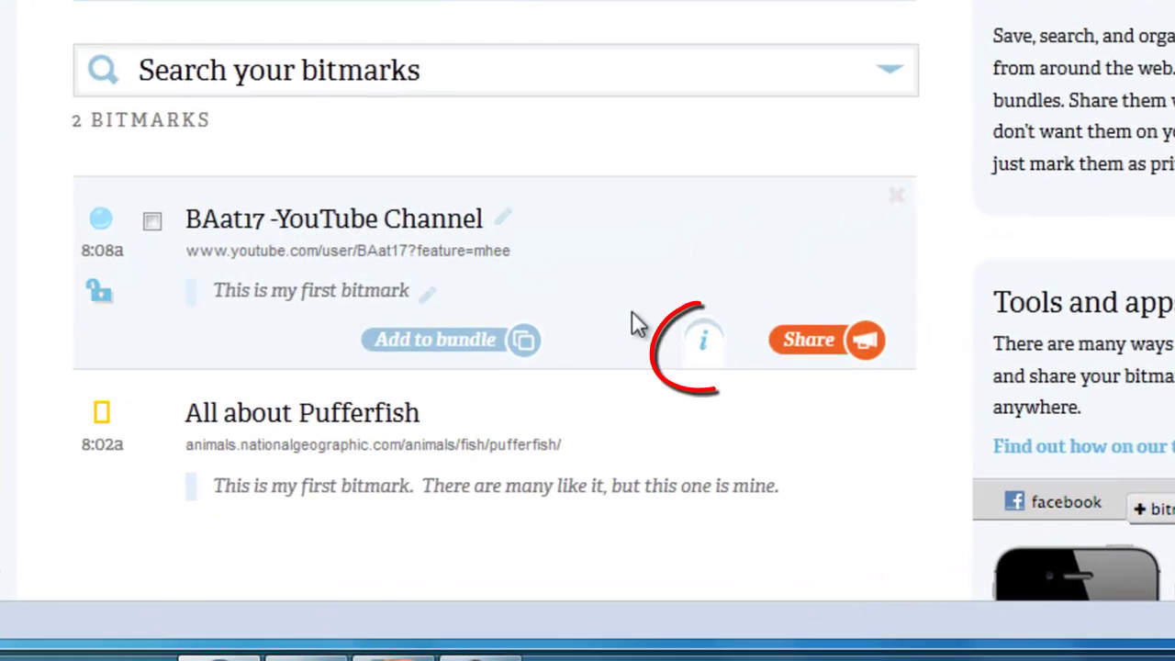
left_click(705, 354)
scroll(694, 317, "down", 2)
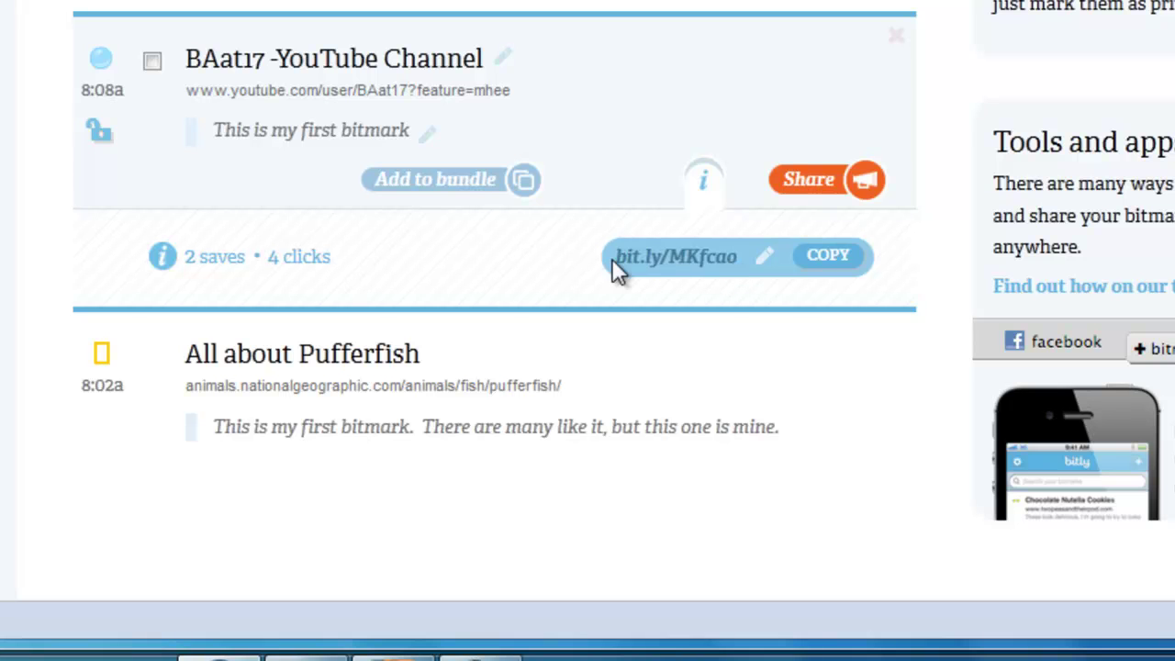
- Try to customize the YouTube channel bitmark's shortlink ending as "BA@17vids" and save it
left_click(769, 262)
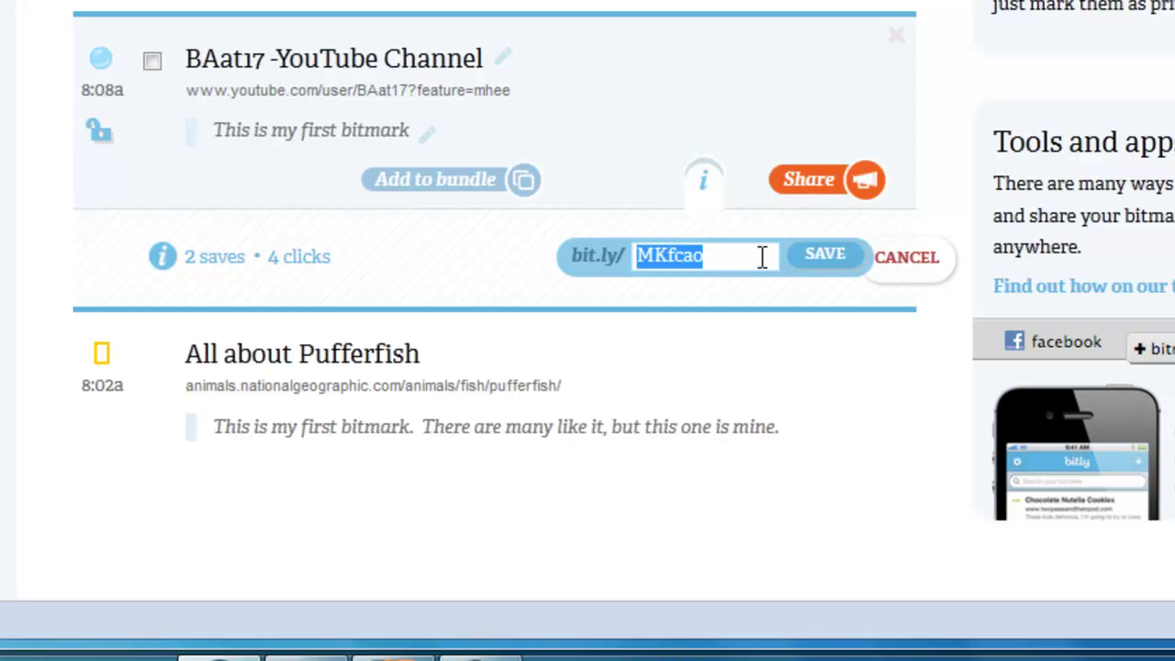
type("BA")
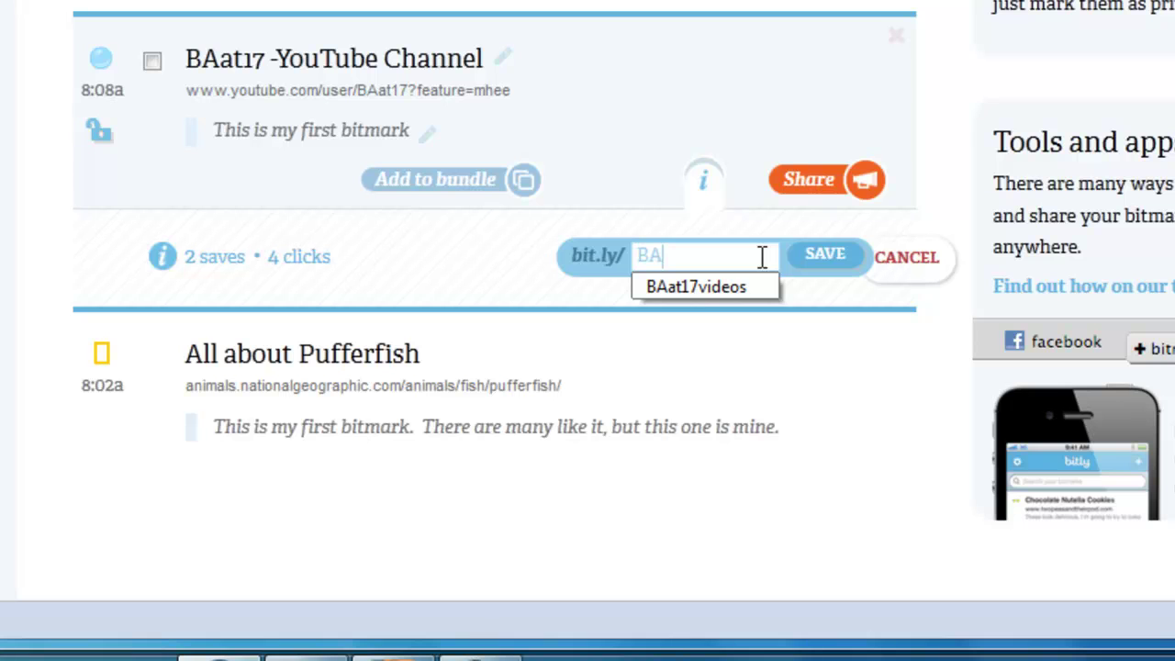
type("@17")
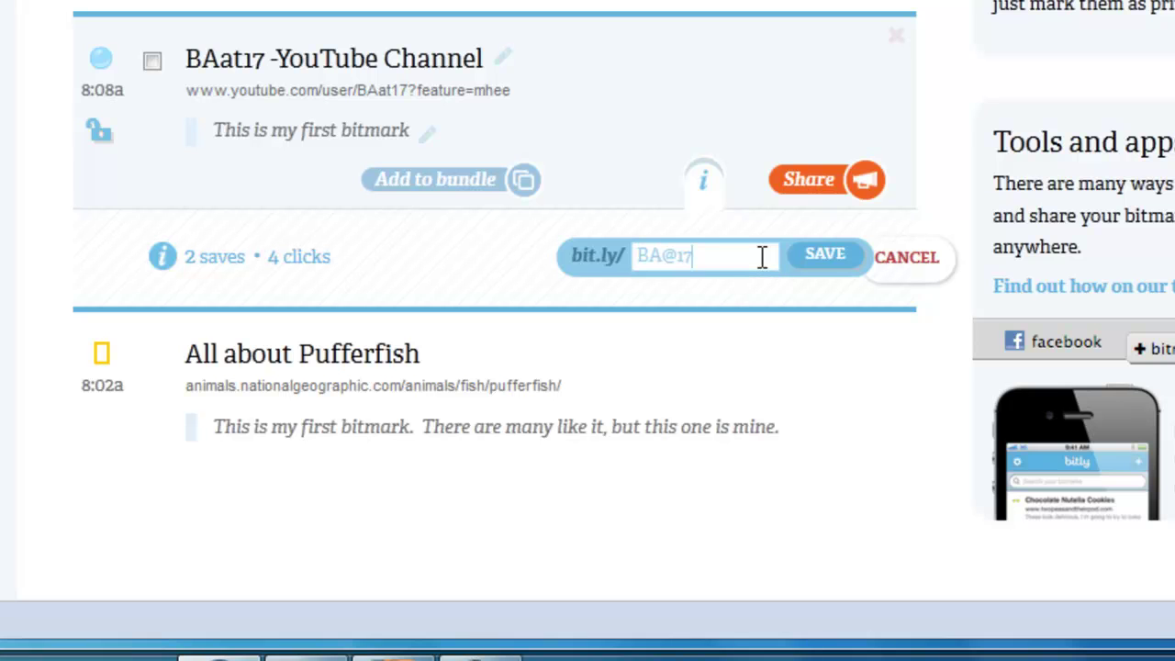
type("vids")
left_click(826, 257)
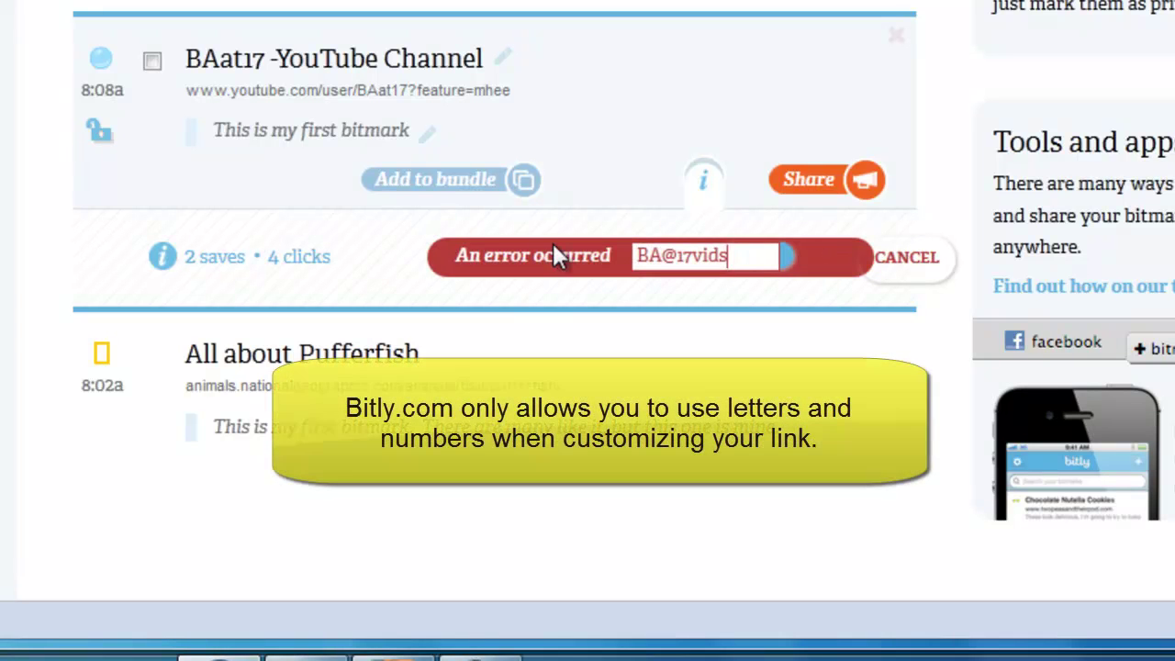
- Replace the "@" in the shortlink ending with "at" and save the link as bit.ly/BAat17vids
left_click(677, 262)
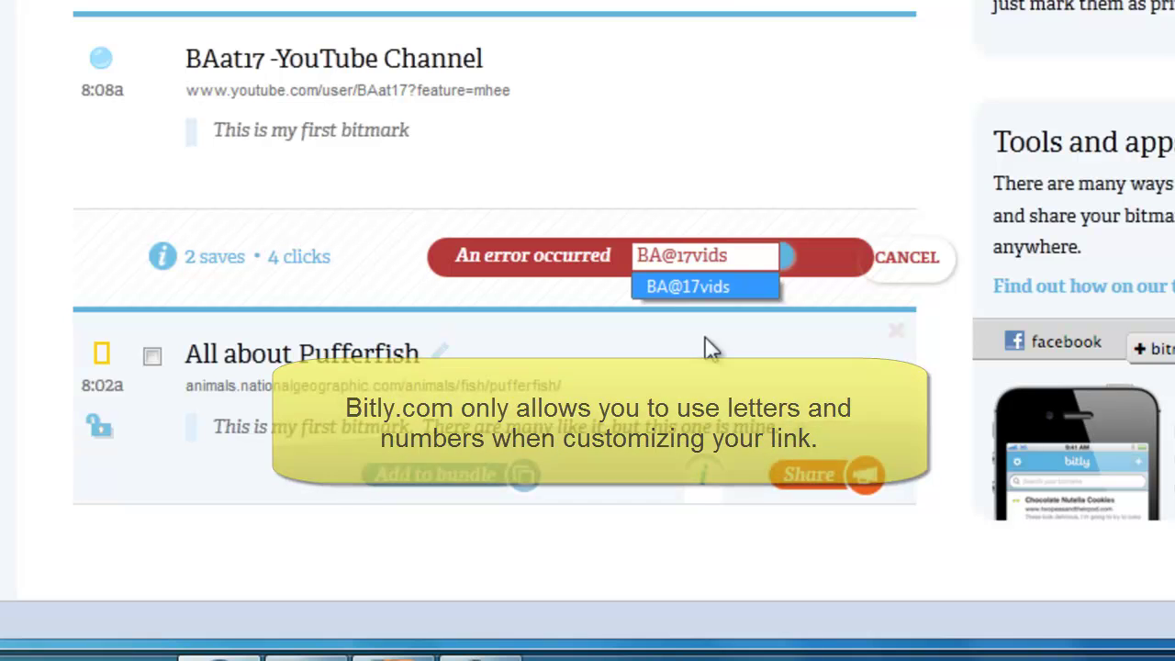
key("BackSpace")
type("a")
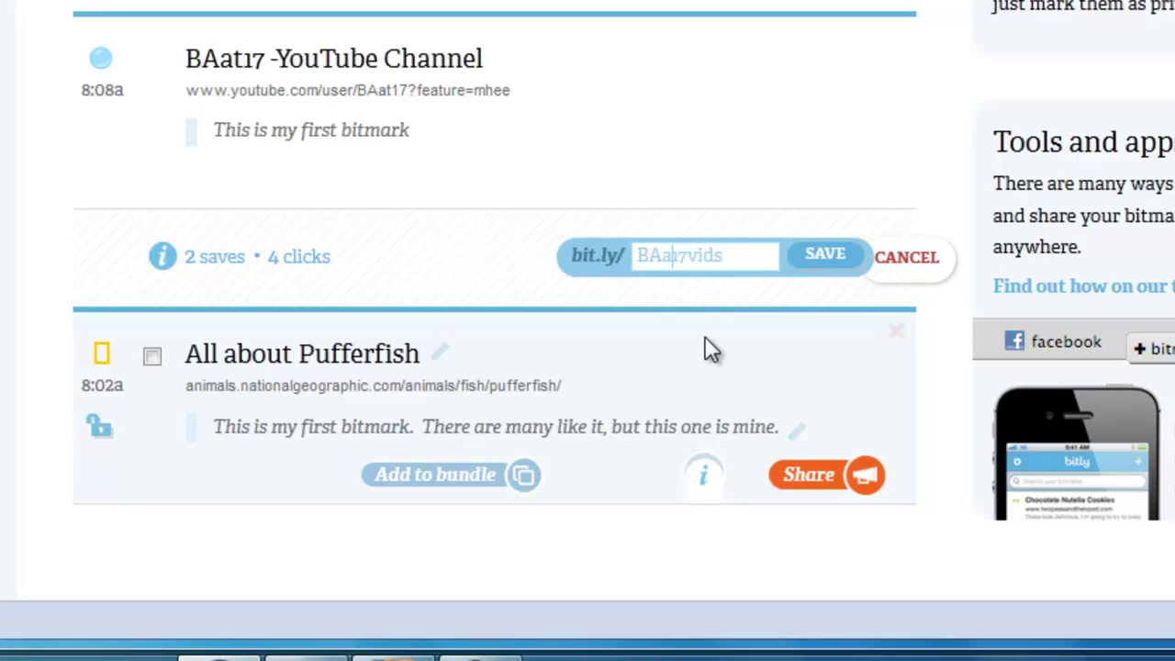
type("t")
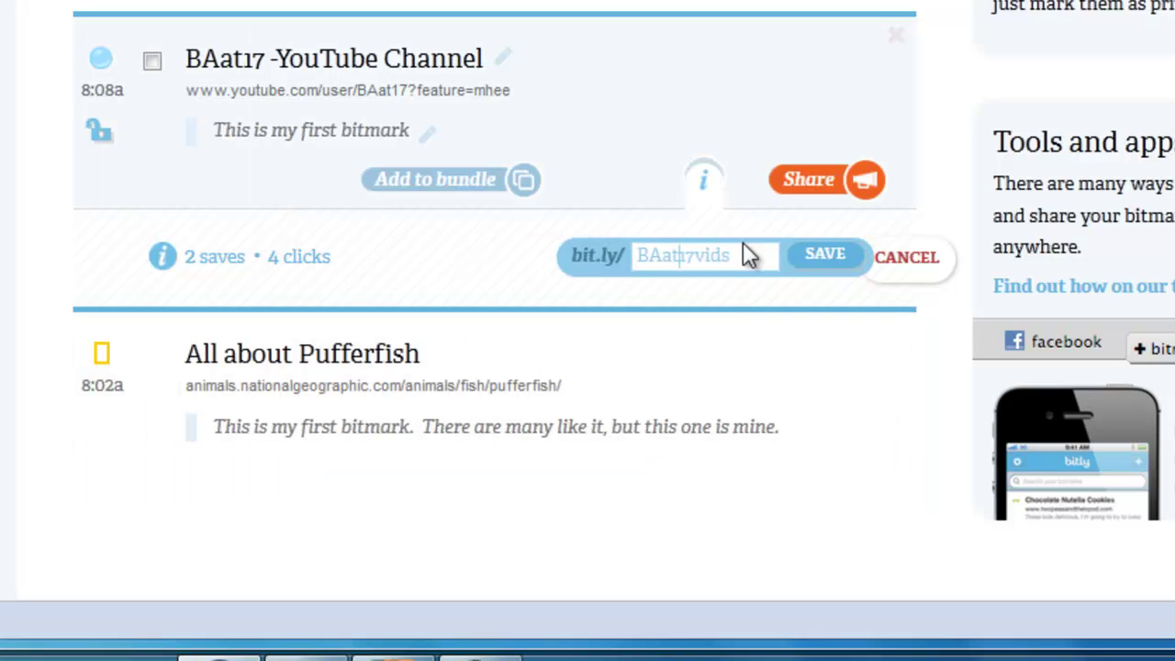
left_click(827, 261)
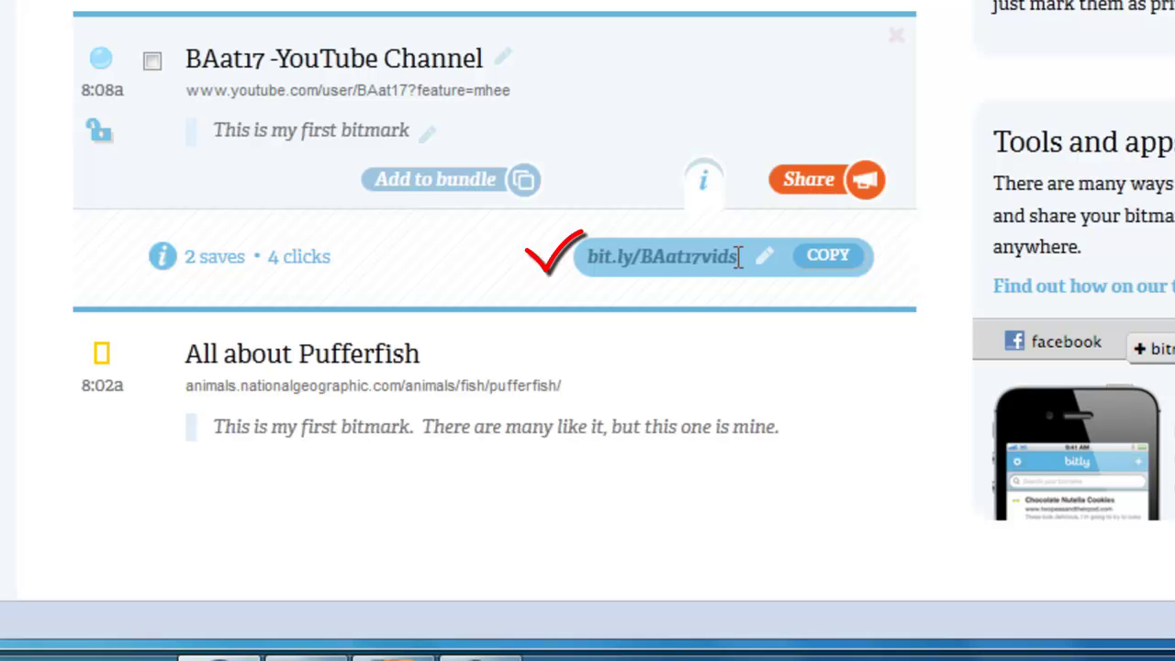
- Copy the customized YouTube channel shortlink and test it in a new browser tab, closing that tab when done
left_click_drag(736, 259, 549, 287)
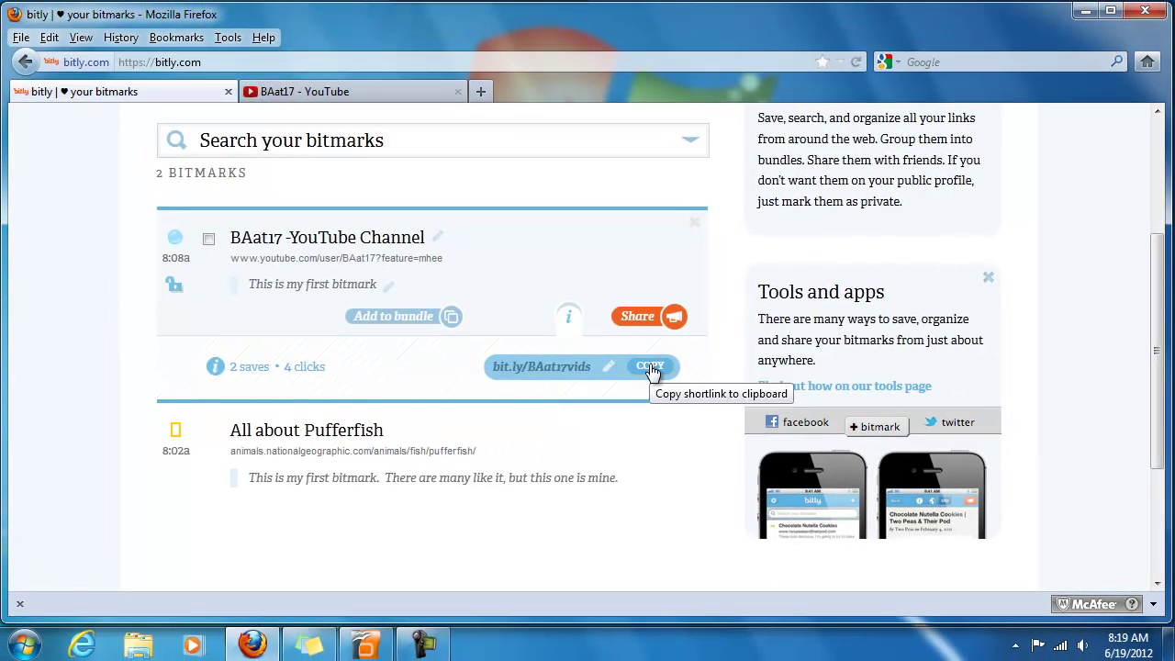
left_click(652, 371)
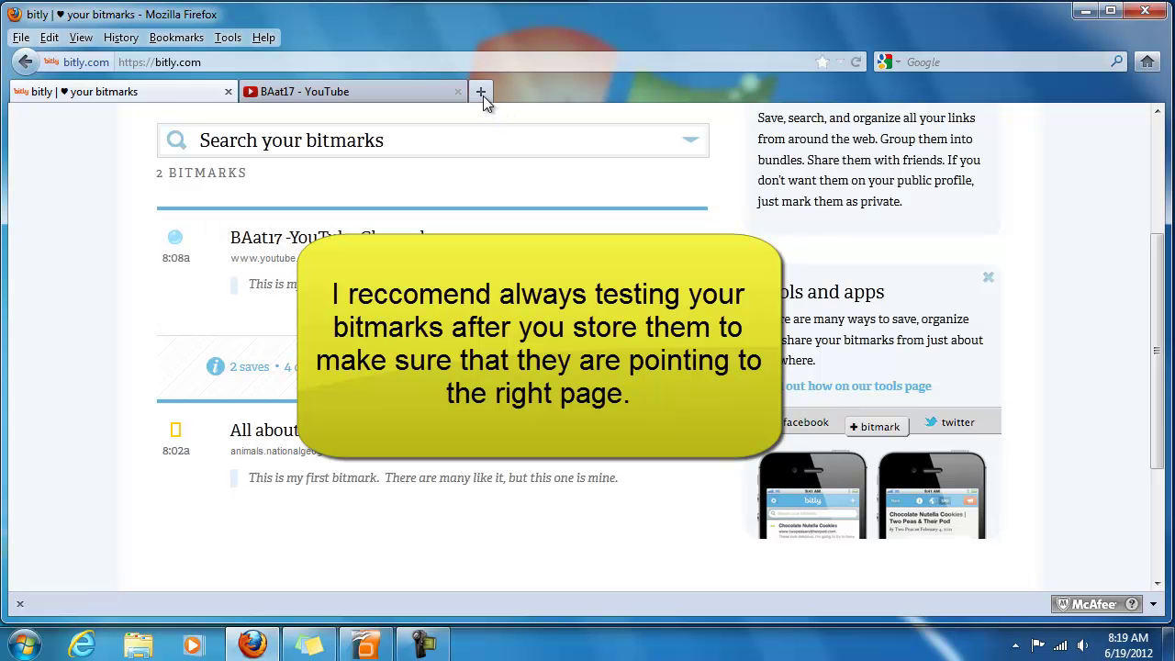
left_click(481, 92)
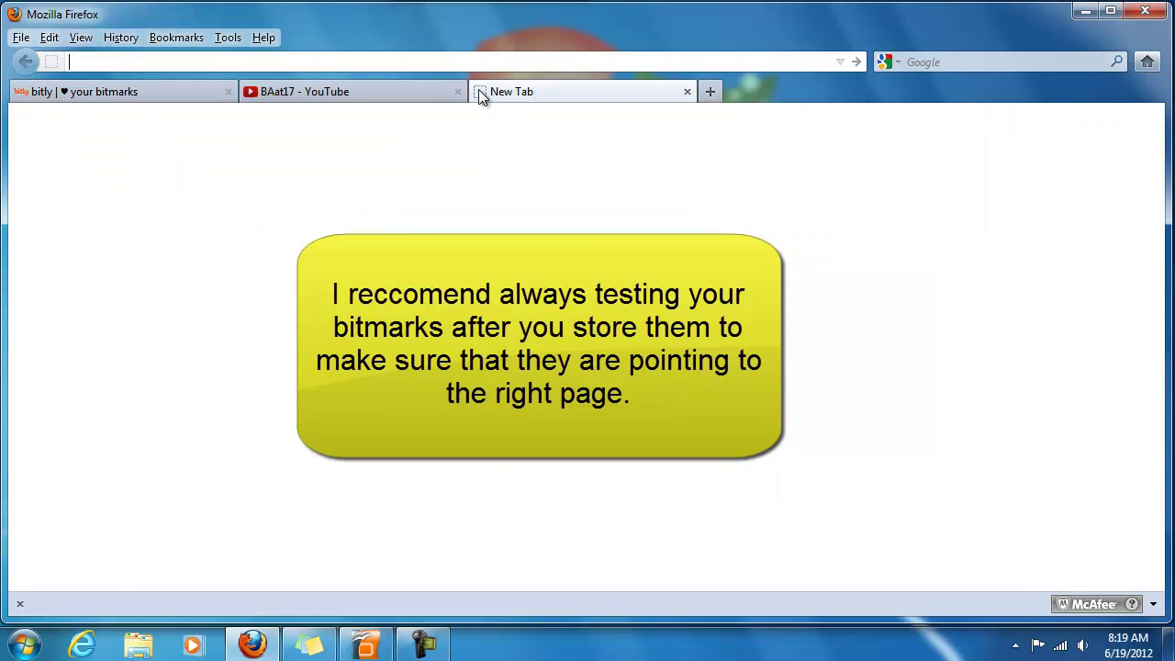
right_click(229, 62)
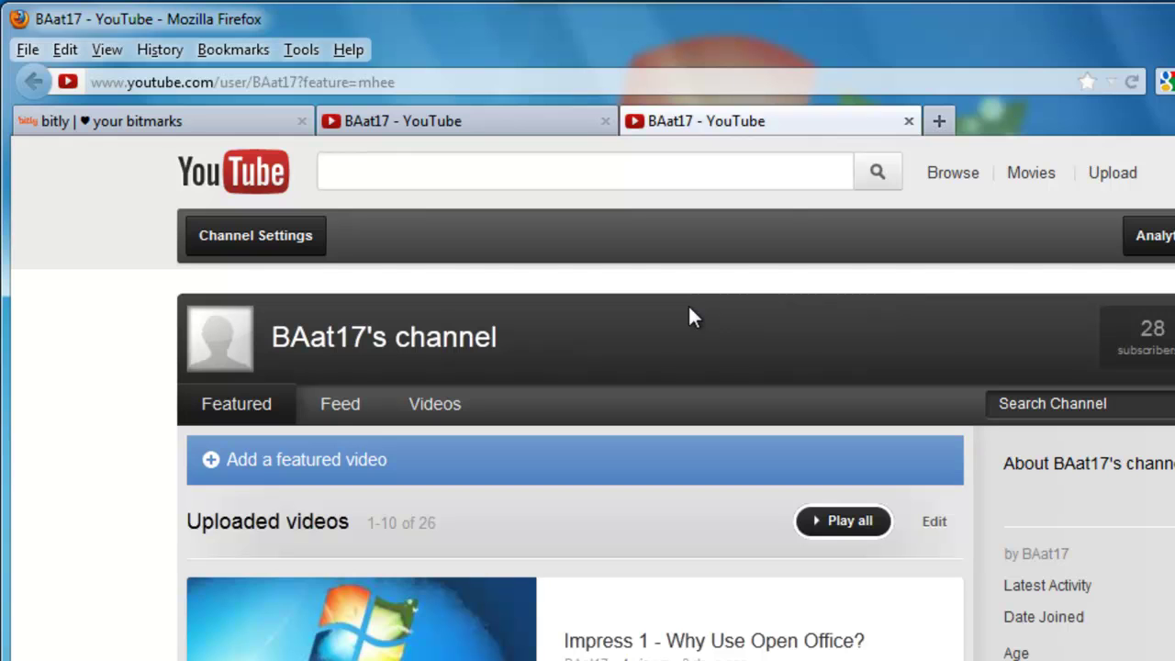
left_click(907, 121)
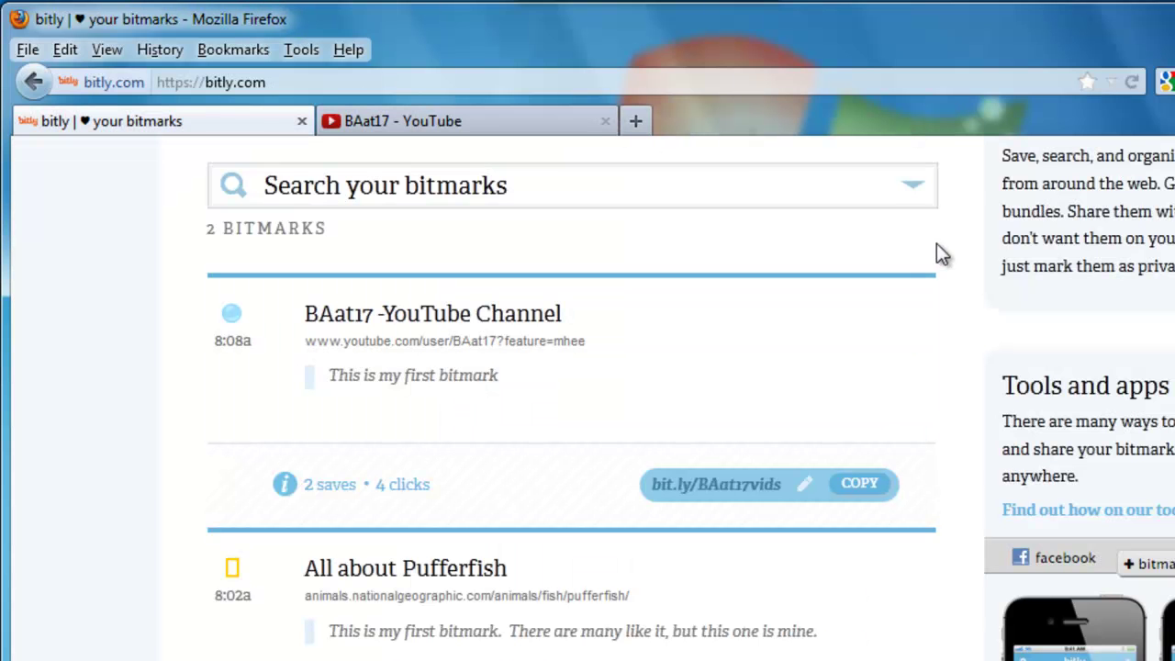
- Copy the address of the Wikipedia article about bitly, en.wikipedia.org/wiki/Bitly
scroll(938, 246, "up", 5)
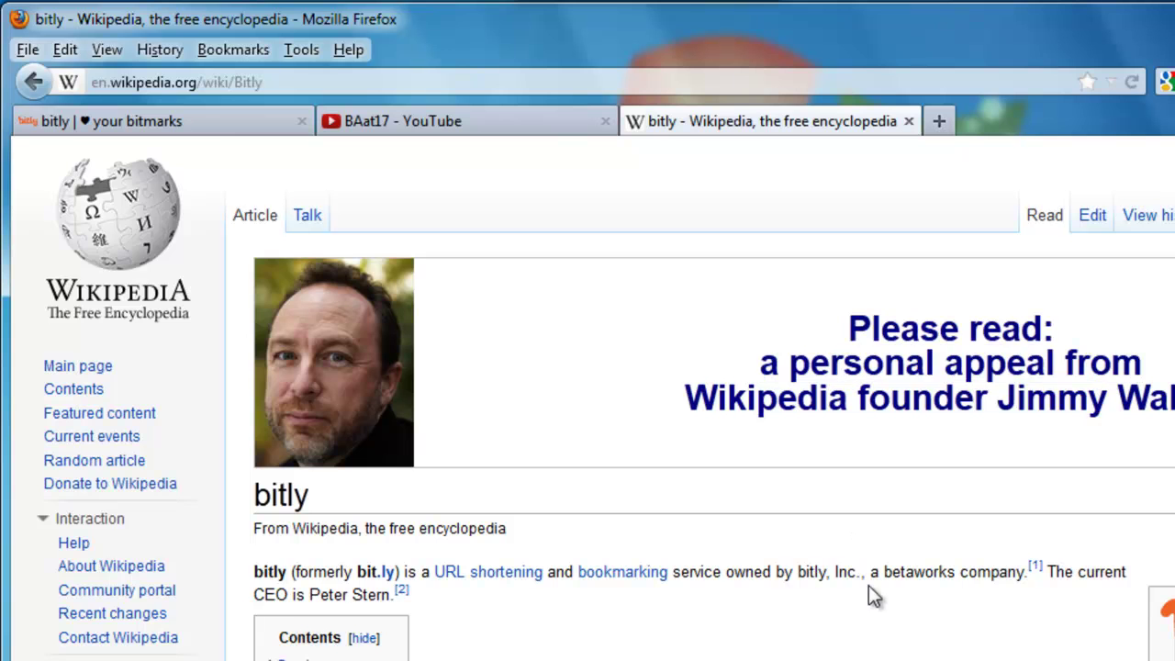
scroll(887, 550, "down", 5)
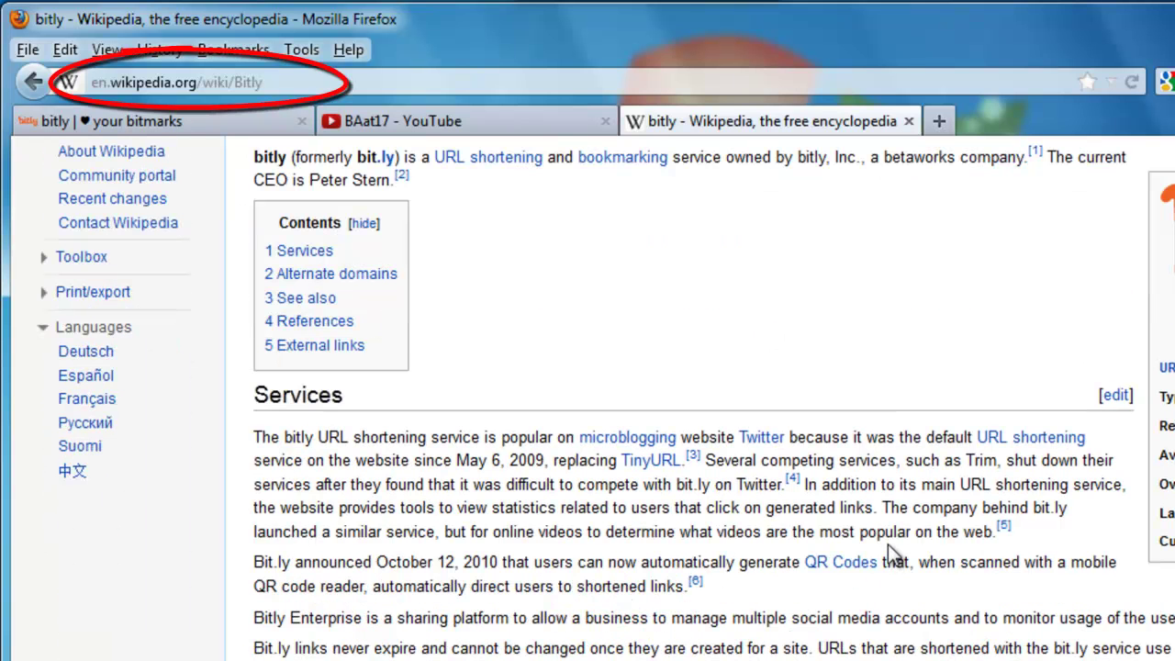
scroll(808, 331, "up", 3)
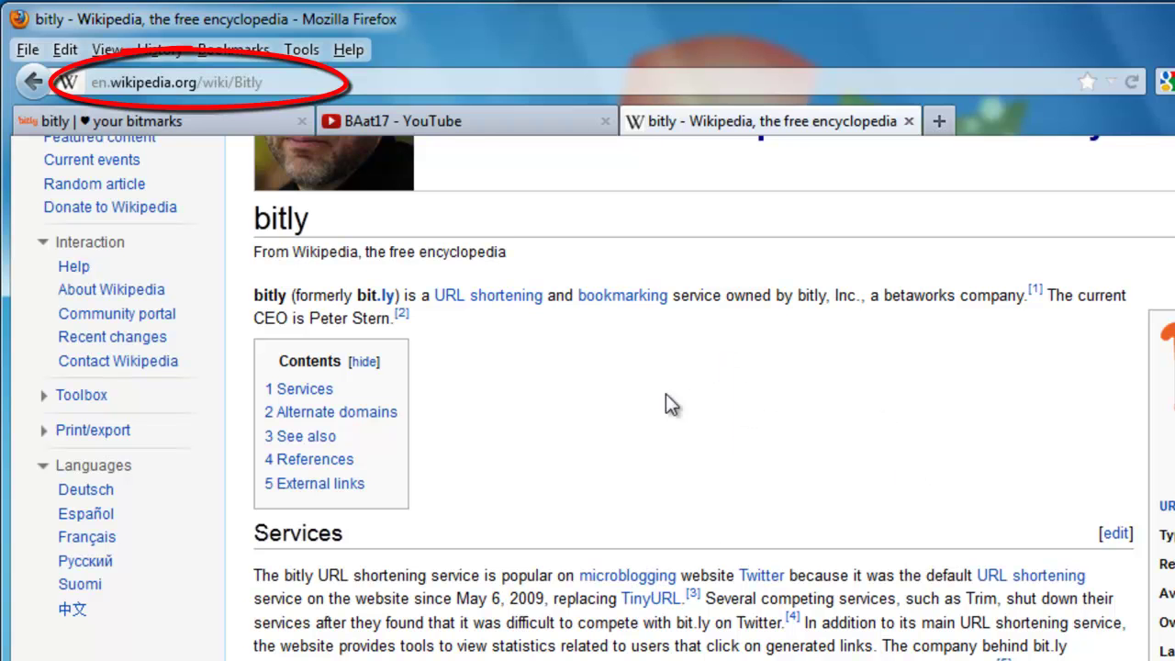
left_click(378, 83)
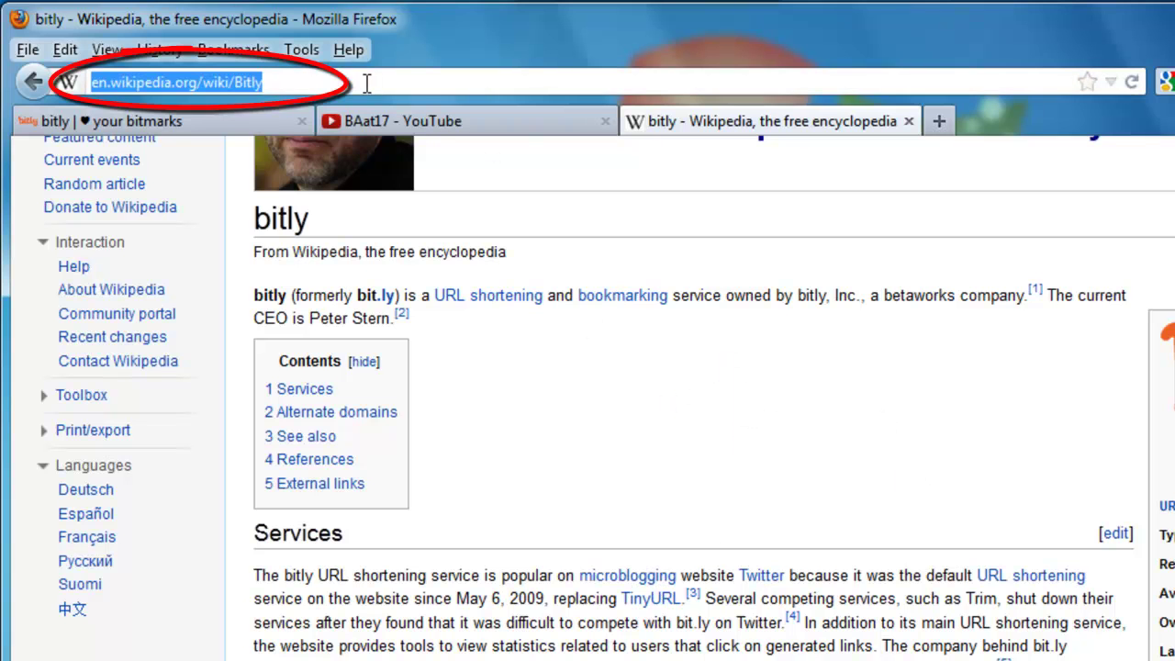
right_click(181, 84)
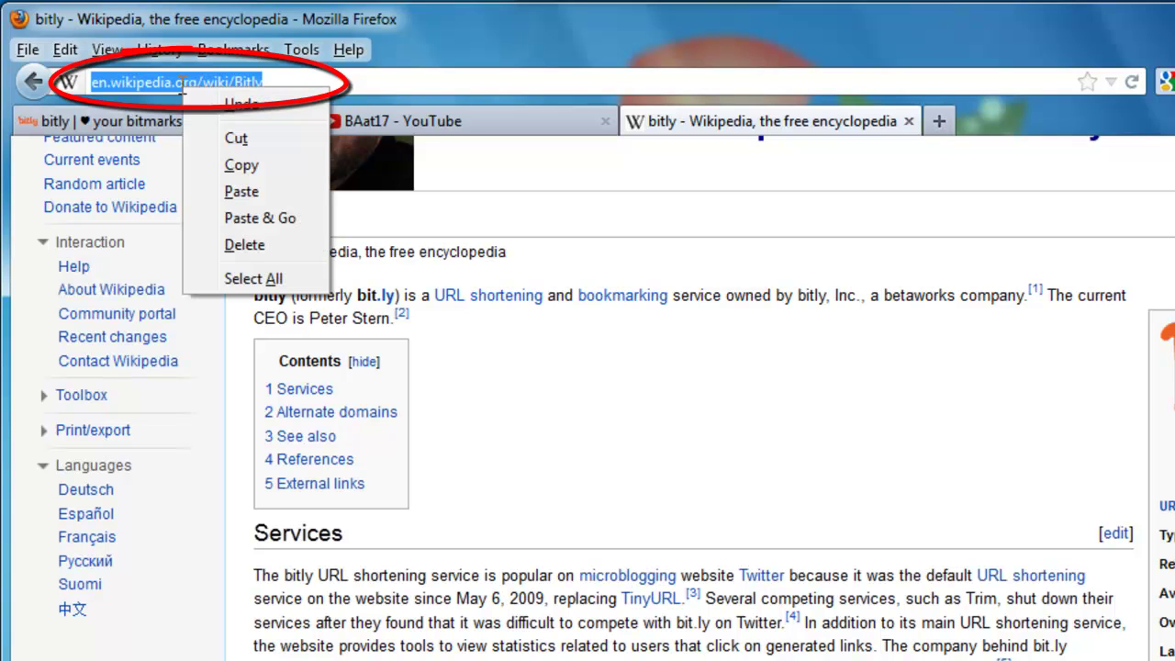
left_click(242, 164)
- Return to the bitly page and save the copied Wikipedia address as a new bitmark
left_click(183, 119)
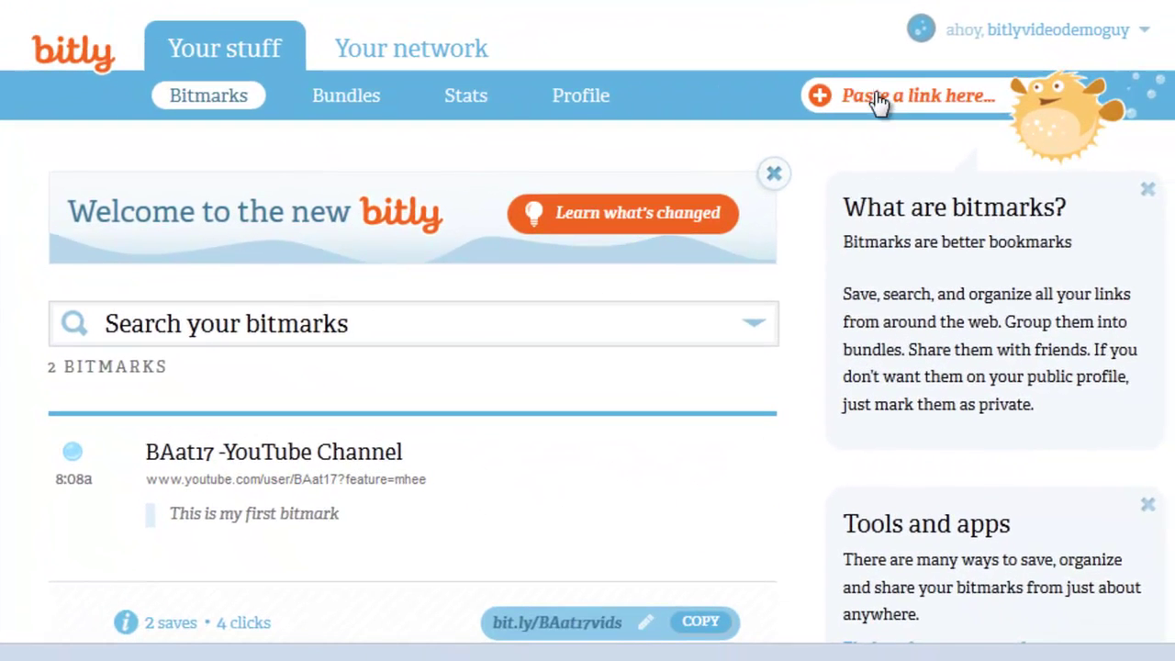
left_click(879, 98)
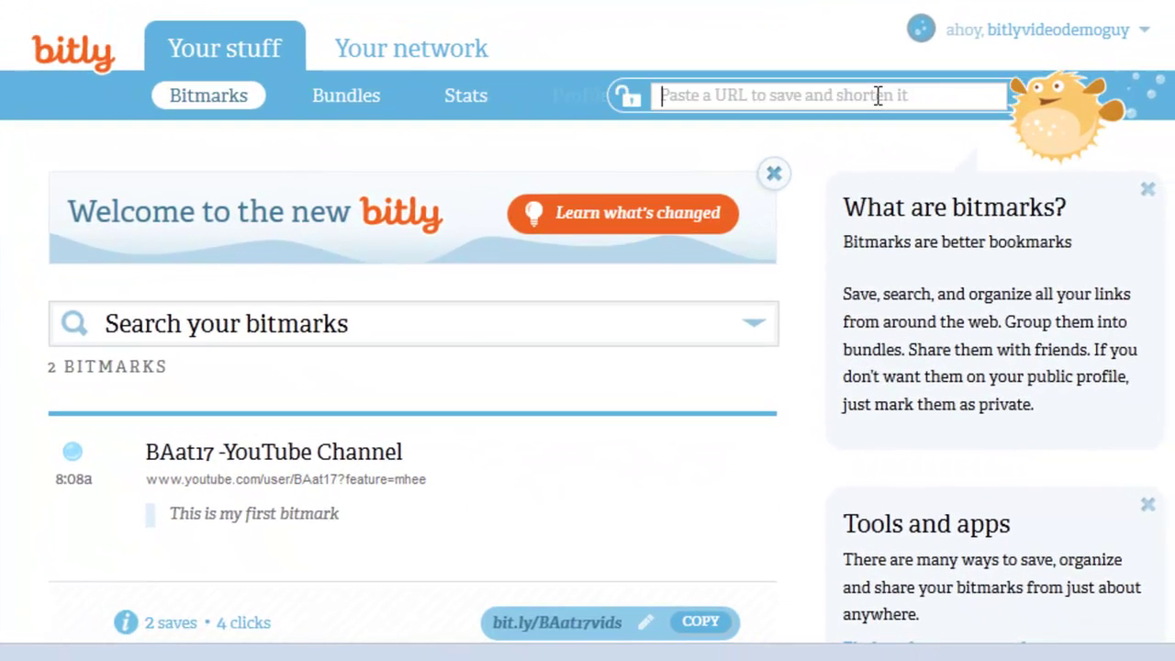
right_click(787, 97)
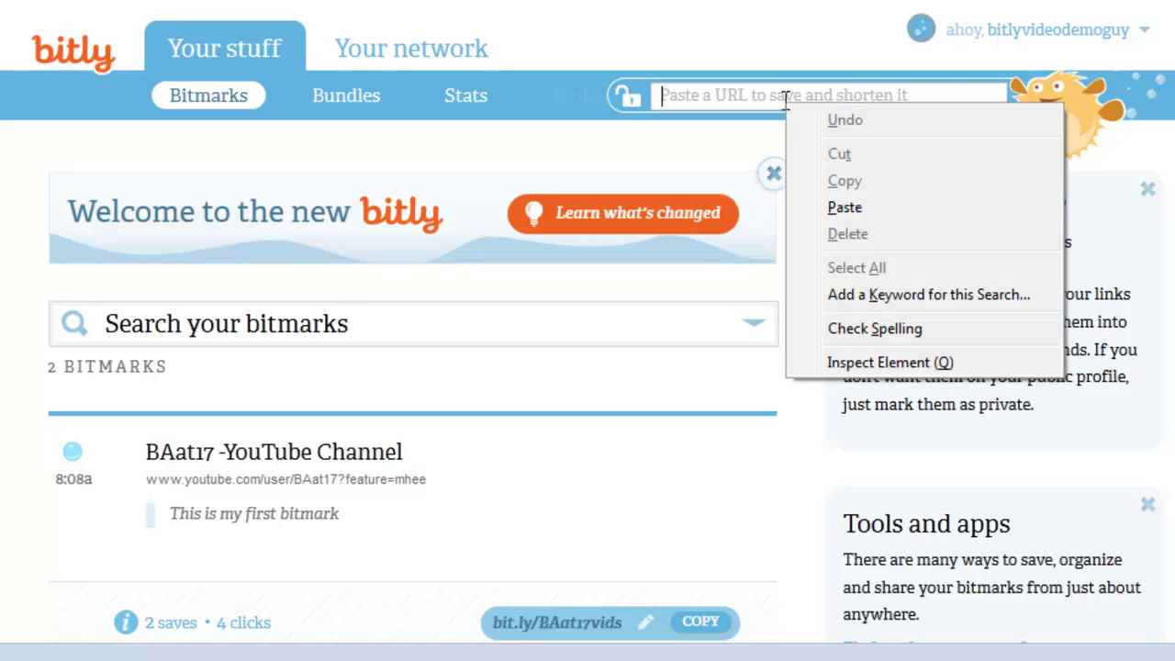
left_click(859, 207)
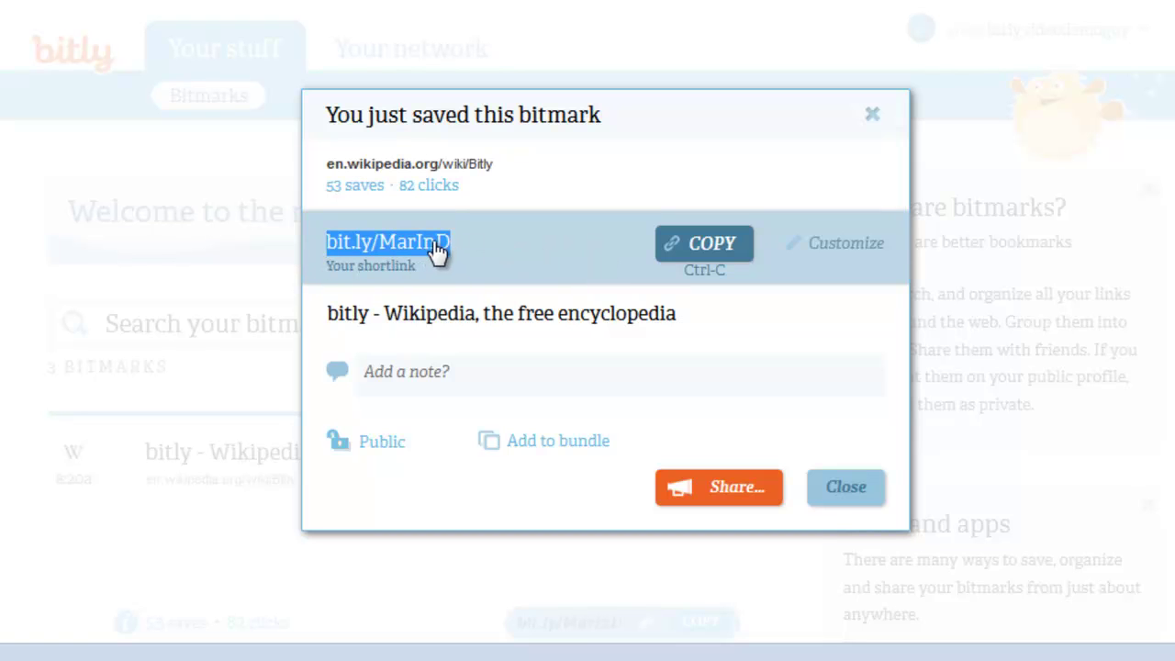
- Customize the new Wikipedia bitmark's shortlink as bit.ly/Bitlywiki and close the saved-bitmark dialog
left_click(842, 252)
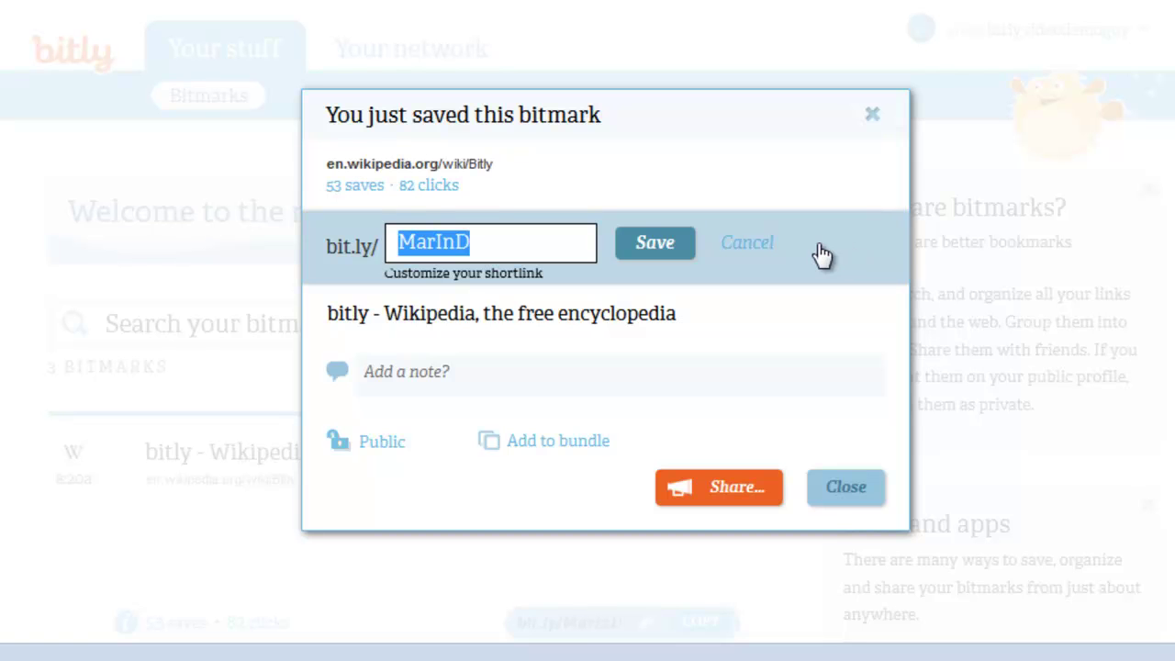
type("itly")
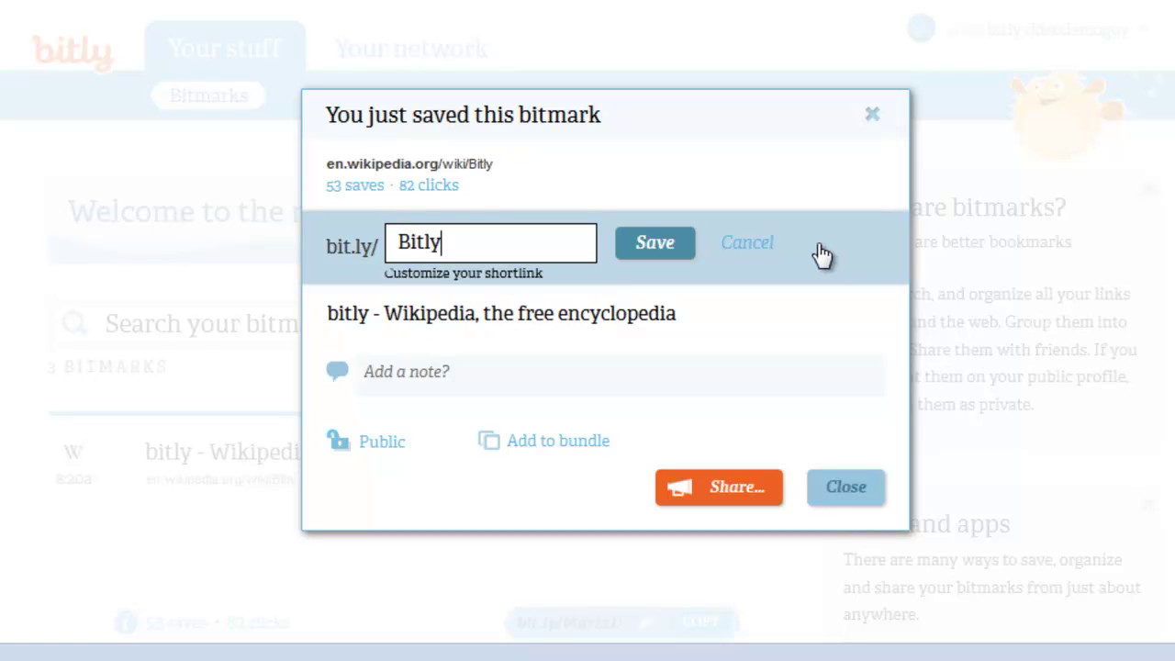
type("wiki")
left_click(860, 496)
- Look through the bitmark list and expand the Wikipedia bitmark's link details to check its customized shortlink
scroll(428, 418, "down", 2)
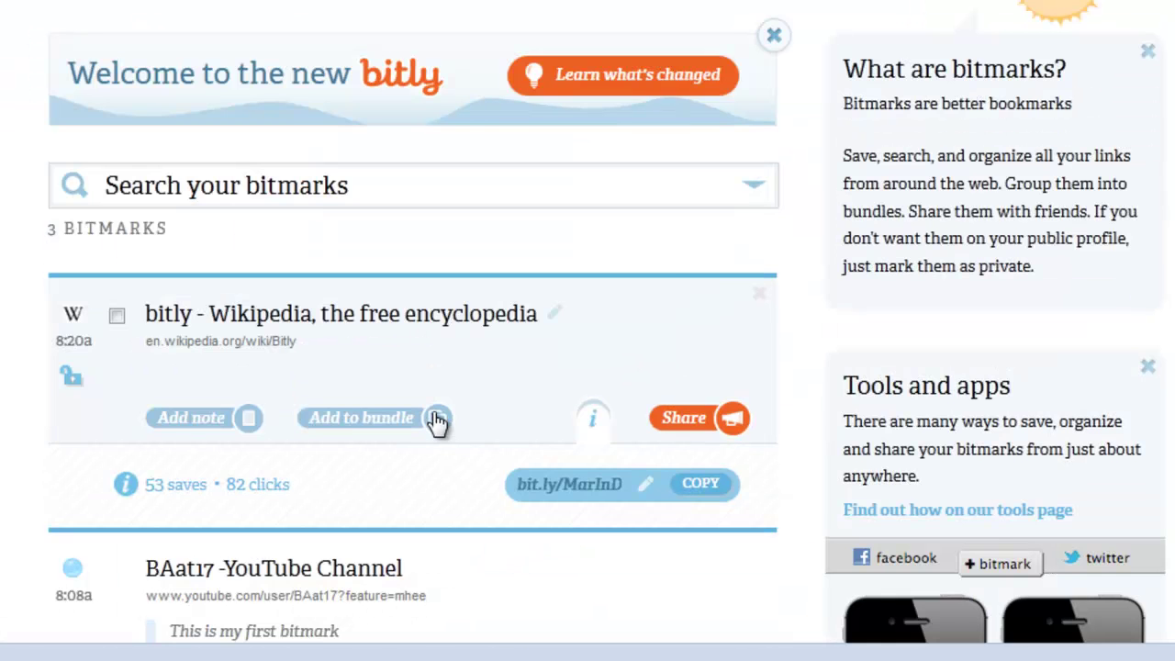
scroll(431, 413, "down", 2)
scroll(596, 157, "up", 2)
scroll(593, 158, "down", 2)
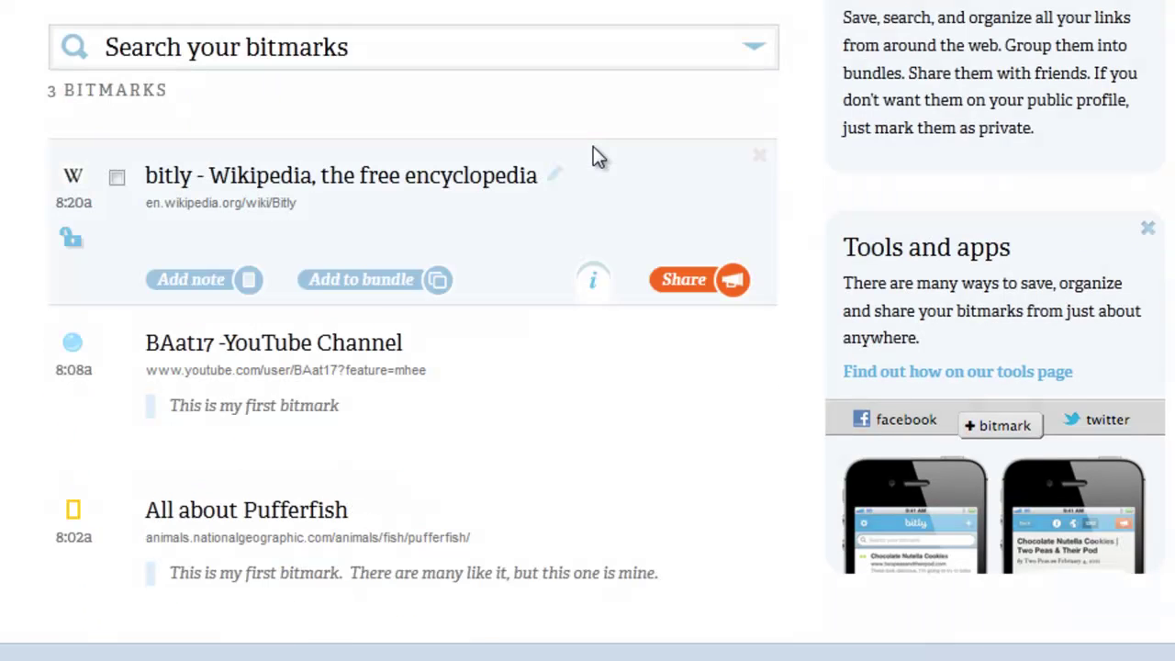
scroll(593, 147, "down", 2)
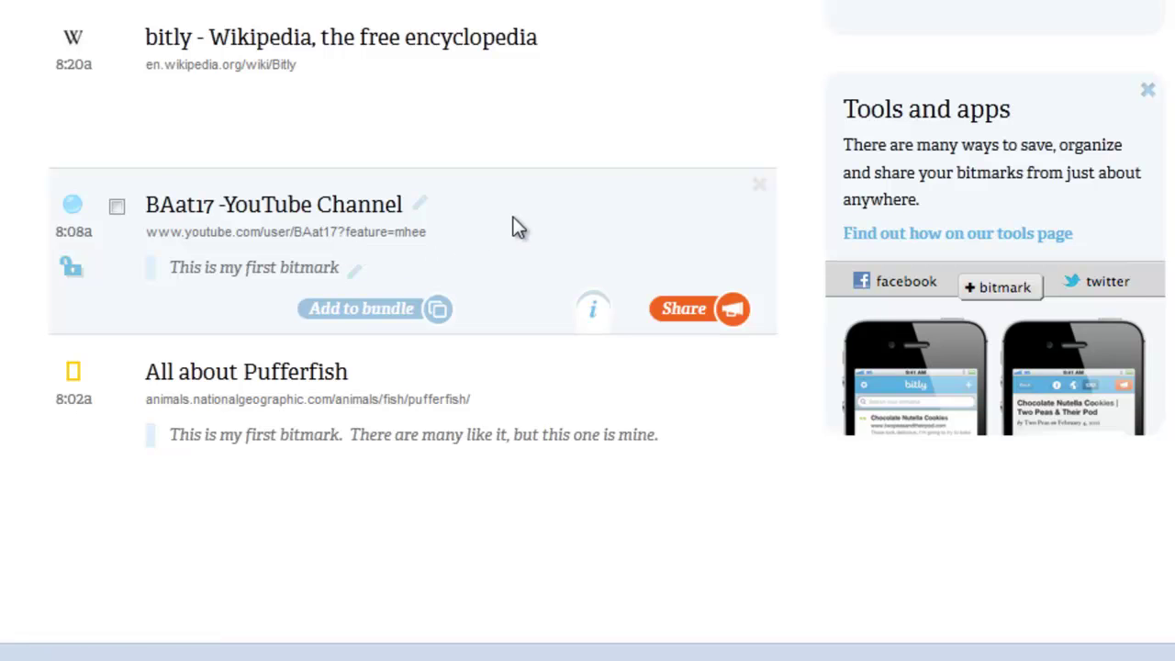
scroll(517, 227, "up", 2)
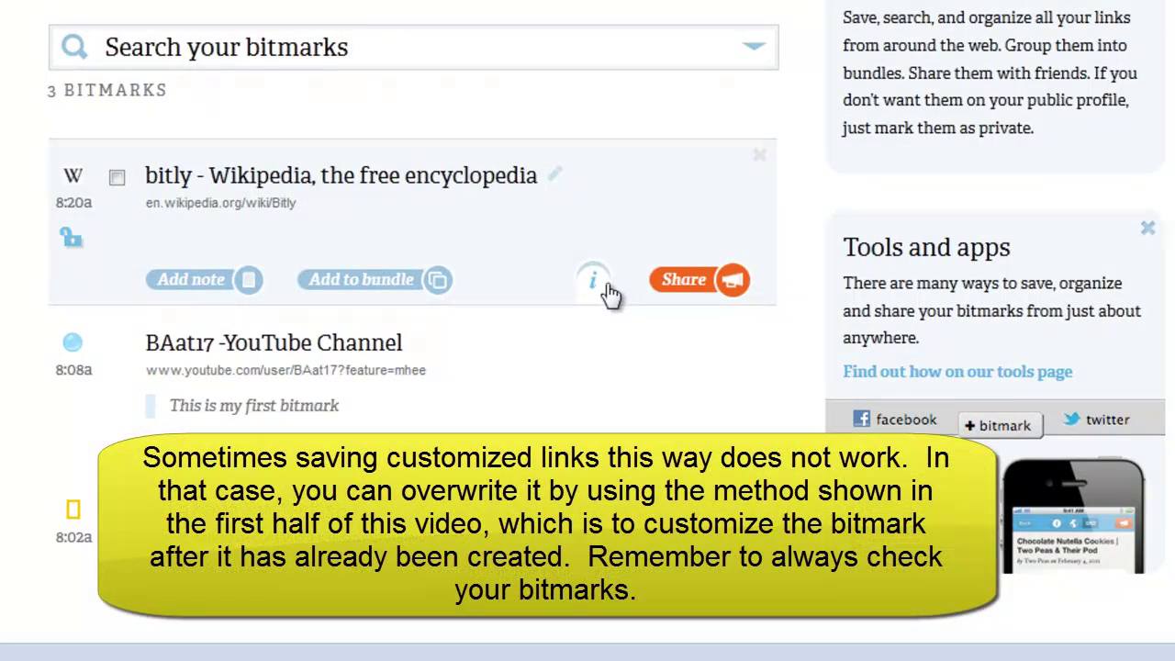
left_click(598, 292)
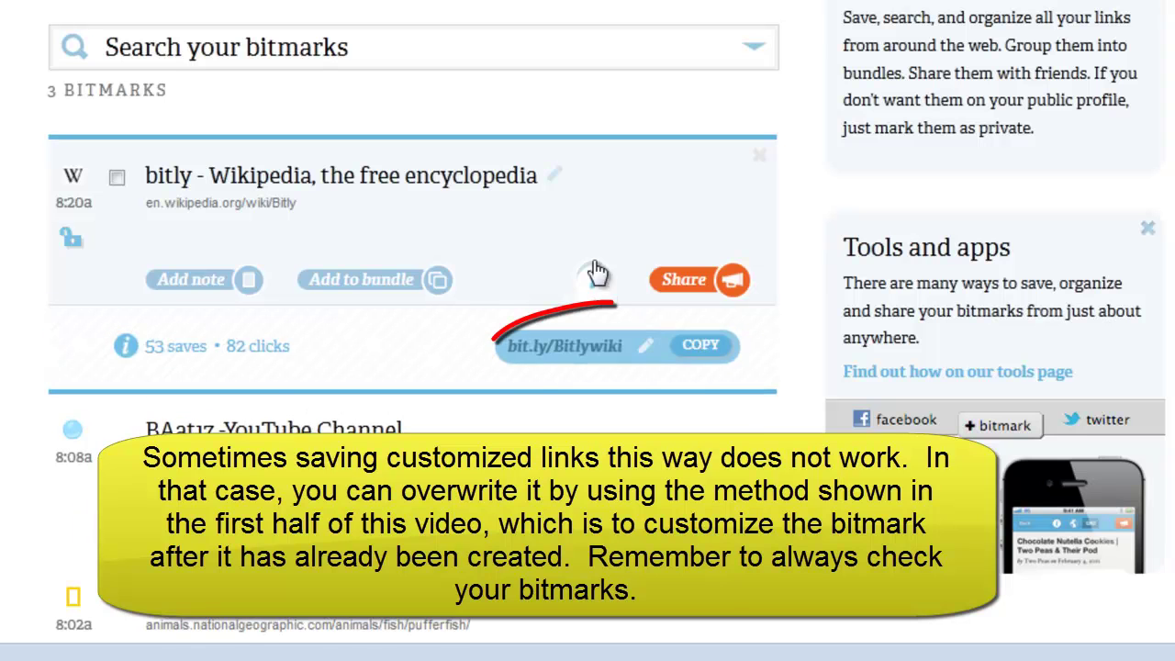